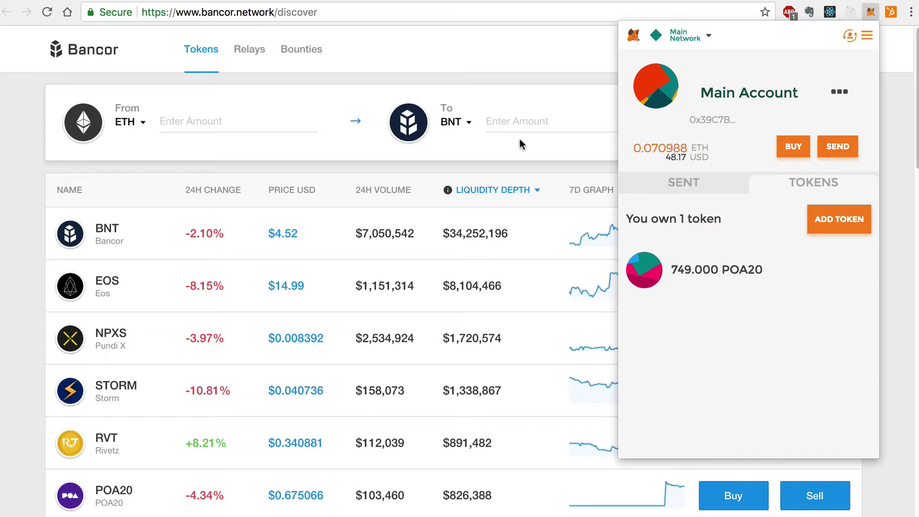
# Step: Close the MetaMask balance view showing 749.000 POA20 and 0.070988 ETH
pyautogui.click(173, 120)
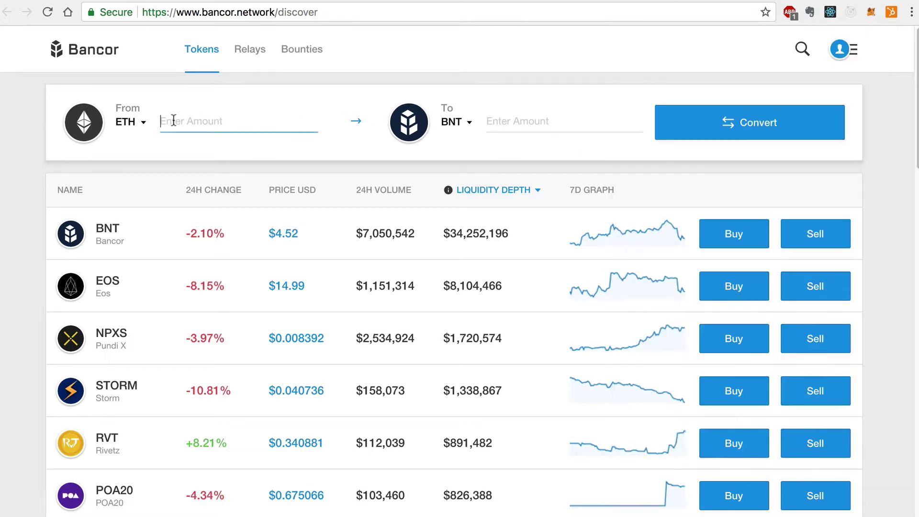
# Step: Set the converter to convert from POA20 into ETH
pyautogui.click(137, 125)
pyautogui.write('poa')
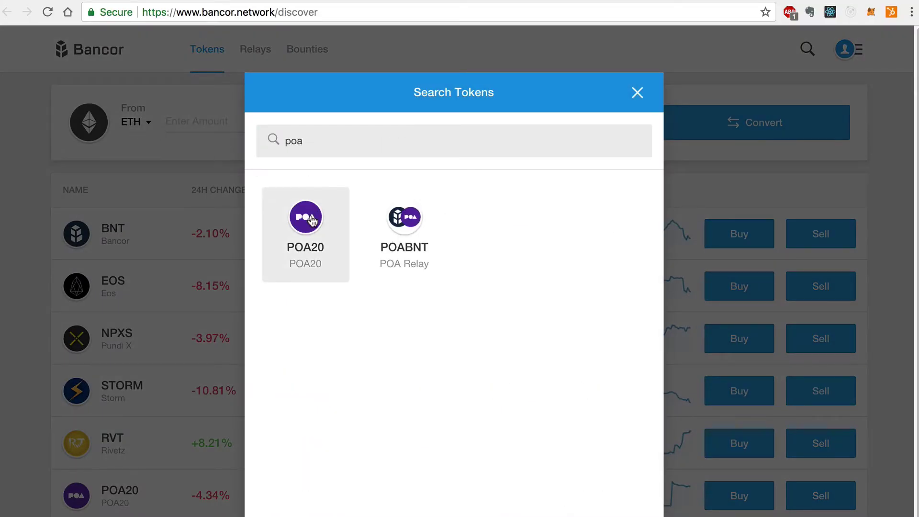
pyautogui.click(310, 220)
pyautogui.click(453, 122)
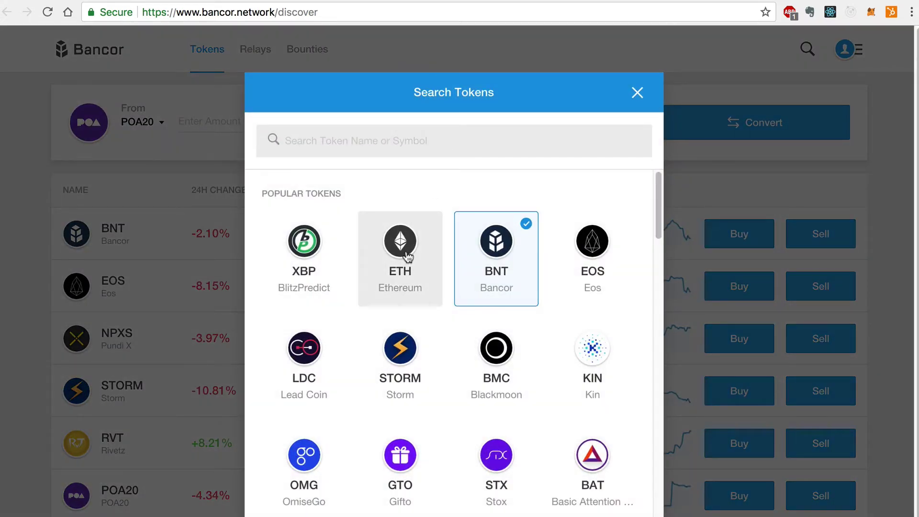
pyautogui.click(408, 258)
# Step: Enter 700 POA20, note the ETH quote of about 0.6904, and start the conversion
pyautogui.click(230, 124)
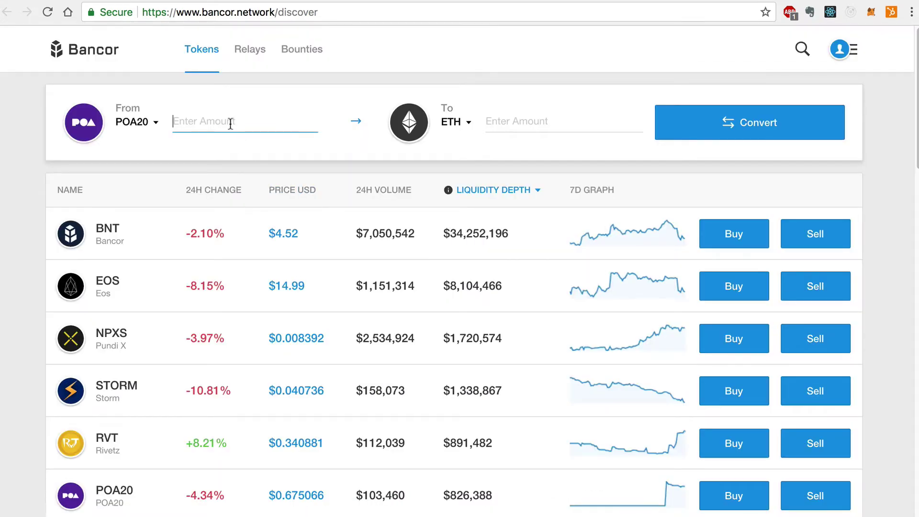
pyautogui.write('700')
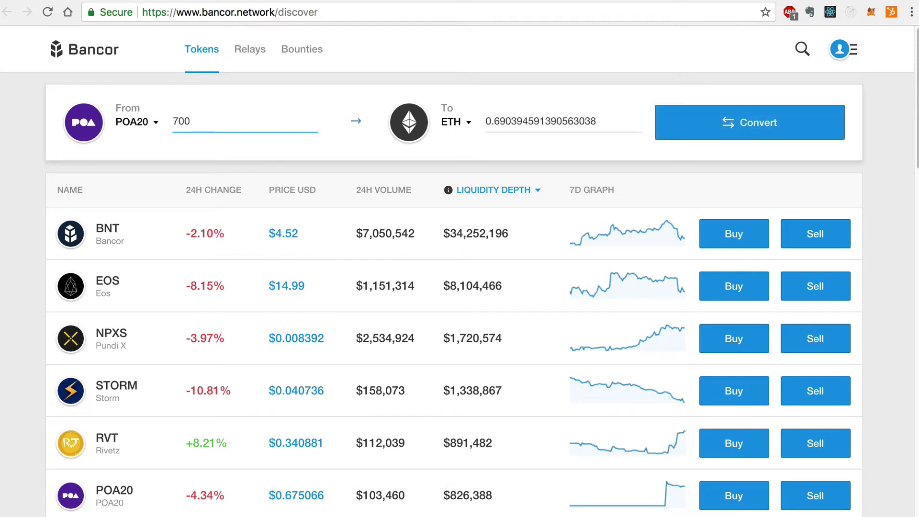
pyautogui.moveTo(485, 121); pyautogui.dragTo(603, 119)
pyautogui.click(791, 122)
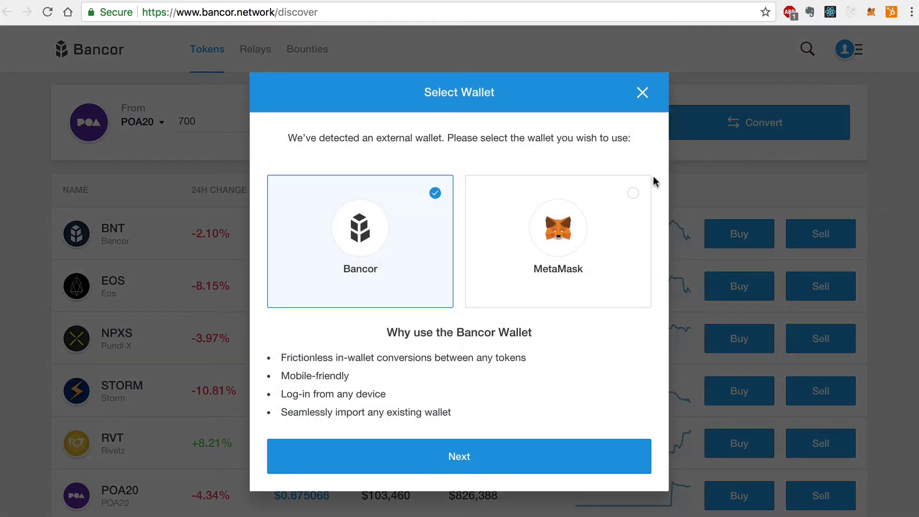
# Step: Pay with MetaMask, proceed through the 700 POA20 summary, and approve it in MetaMask
pyautogui.click(633, 193)
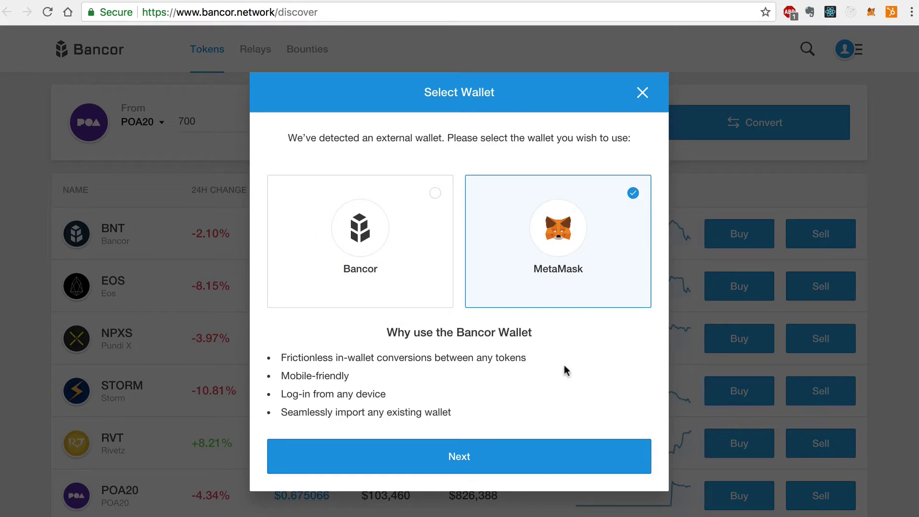
pyautogui.click(506, 465)
pyautogui.click(504, 454)
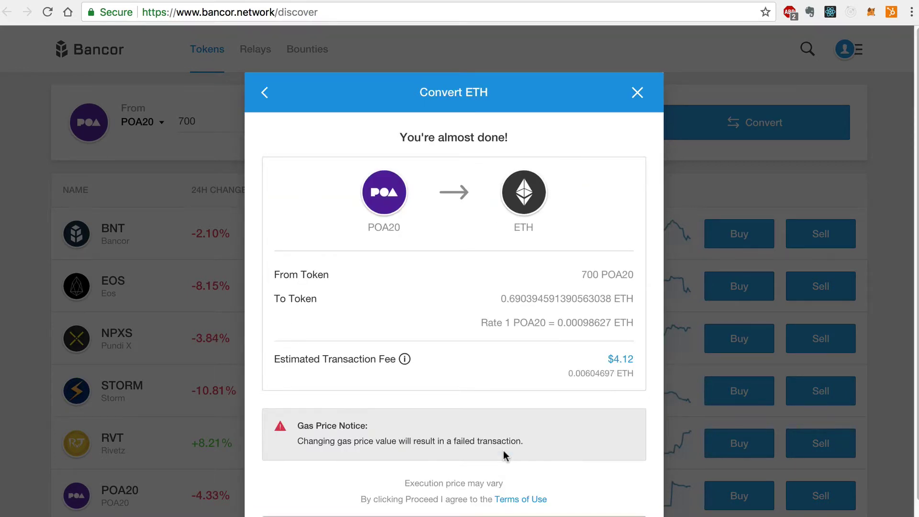
pyautogui.scroll(-1, 503, 450)
pyautogui.click(498, 498)
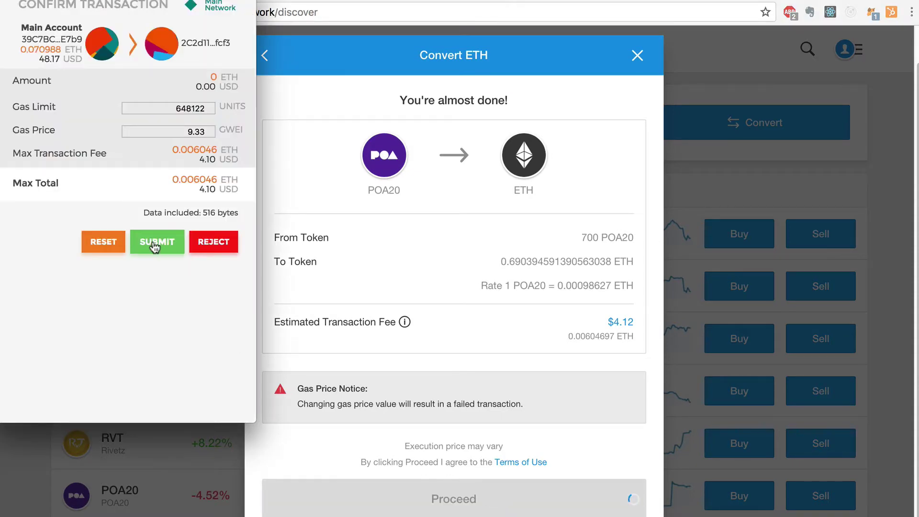
pyautogui.click(154, 244)
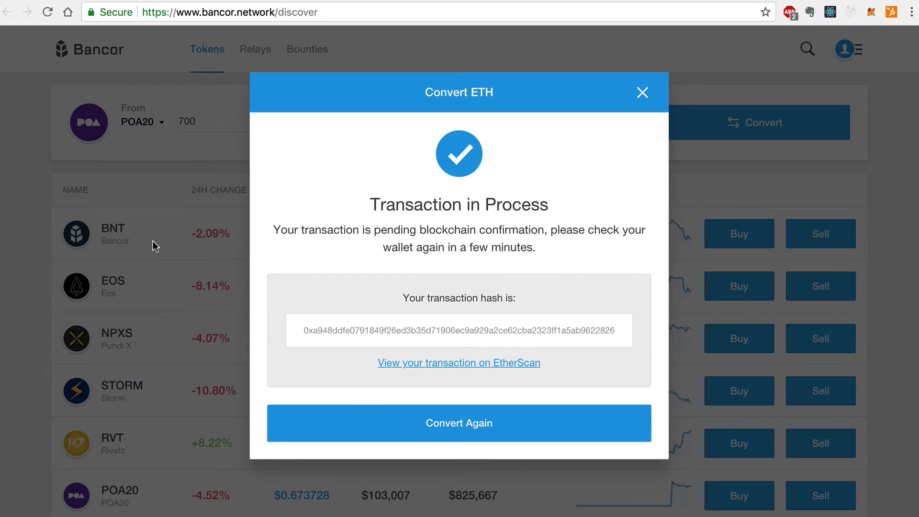
pyautogui.click(642, 92)
pyautogui.click(868, 13)
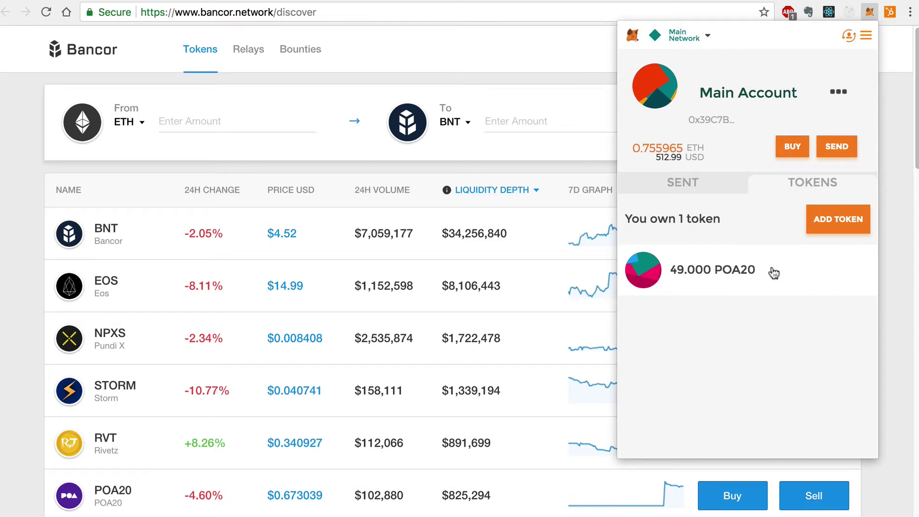
# Step: Bring up the token picker for the token to receive
pyautogui.click(451, 123)
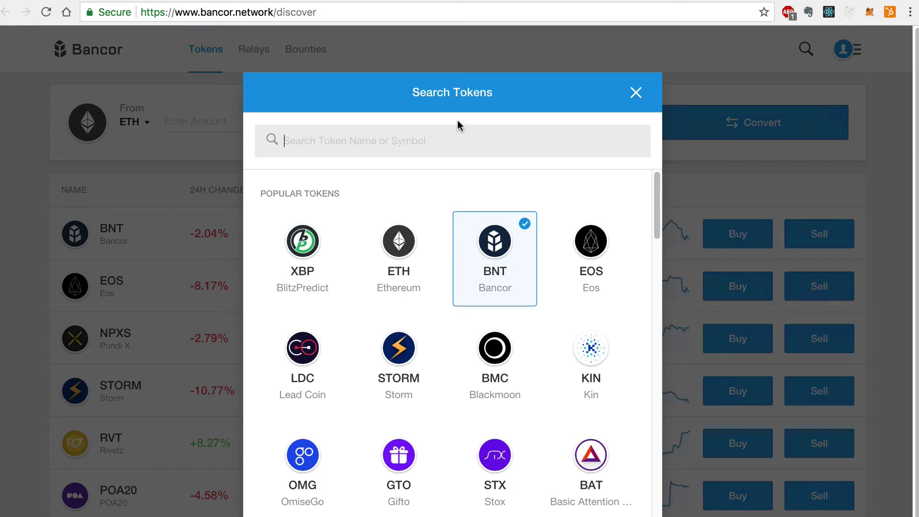
# Step: Choose POA20 as the token to receive and enter 700
pyautogui.write('poa')
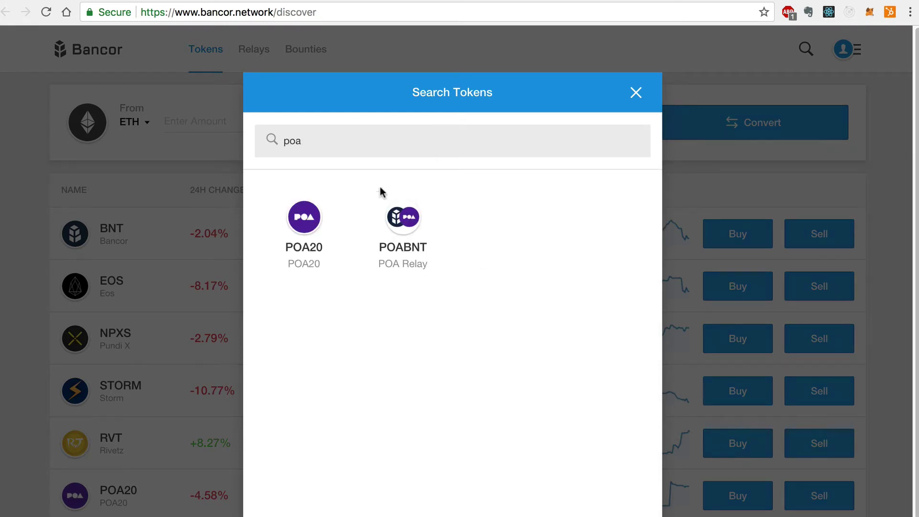
pyautogui.click(304, 230)
pyautogui.write('700')
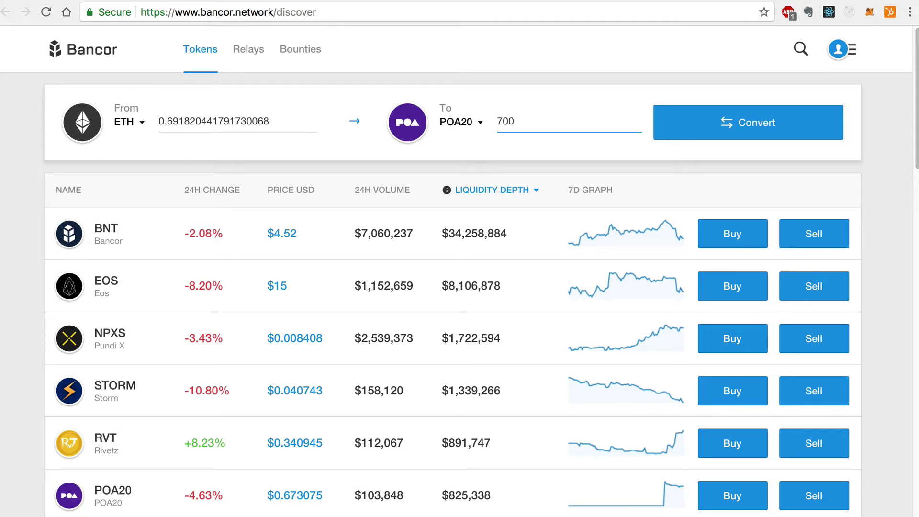
# Step: Submit the ETH-to-700 POA20 conversion with the MetaMask wallet and approve it
pyautogui.click(709, 121)
pyautogui.click(632, 195)
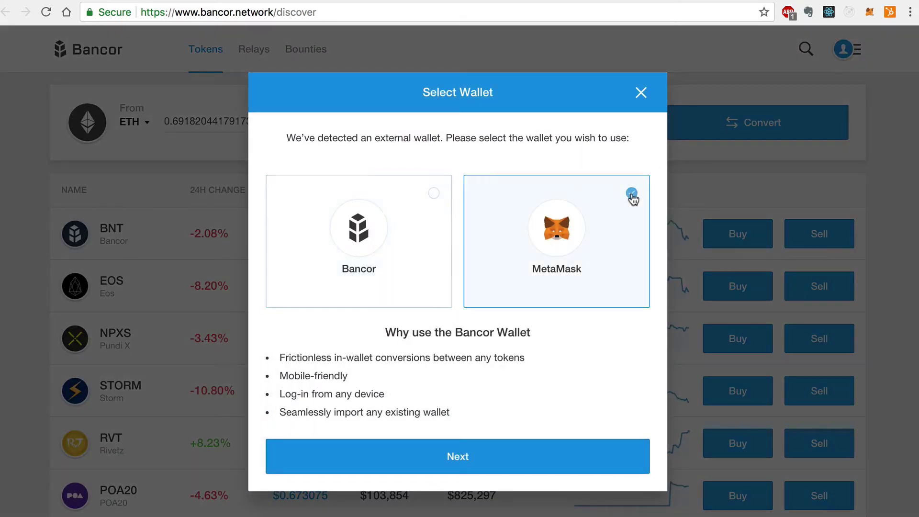
pyautogui.click(479, 459)
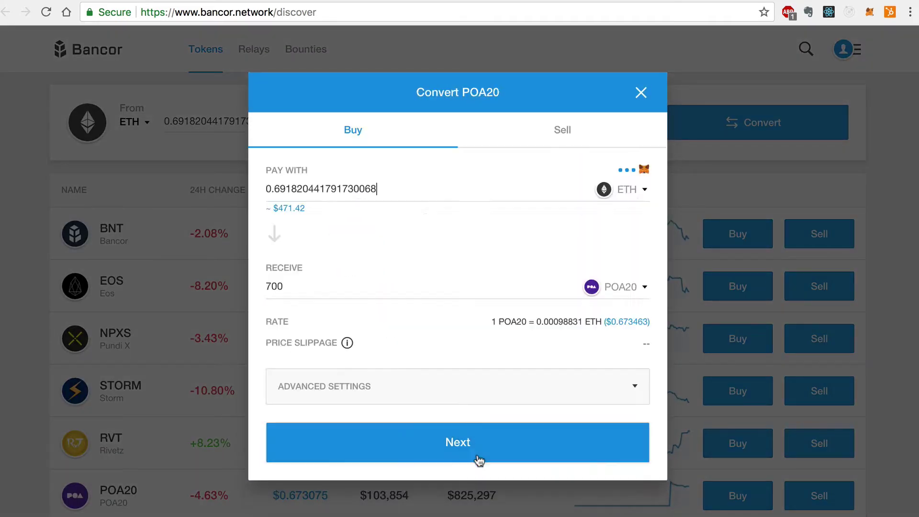
pyautogui.click(478, 452)
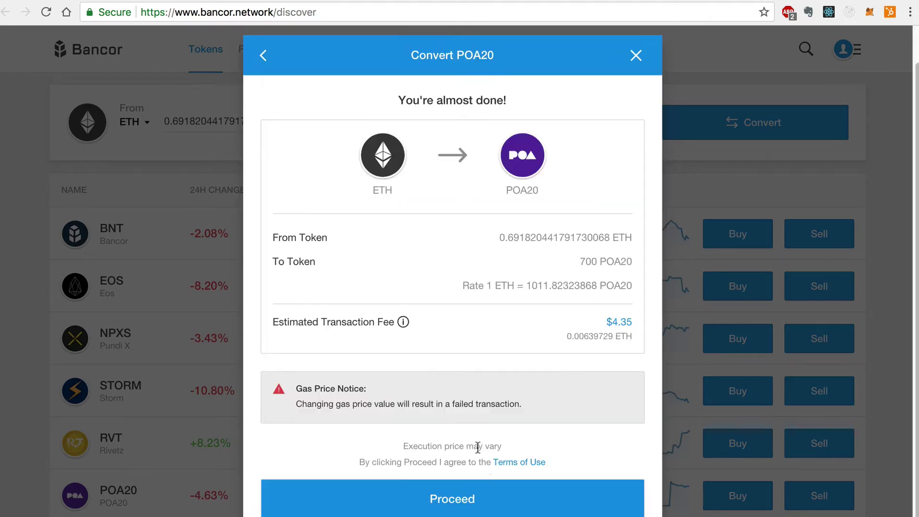
pyautogui.click(502, 496)
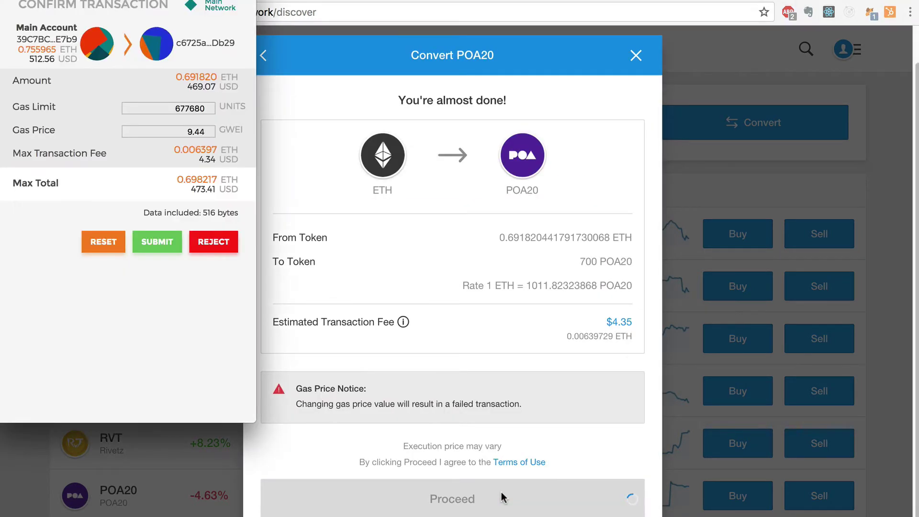
pyautogui.click(176, 250)
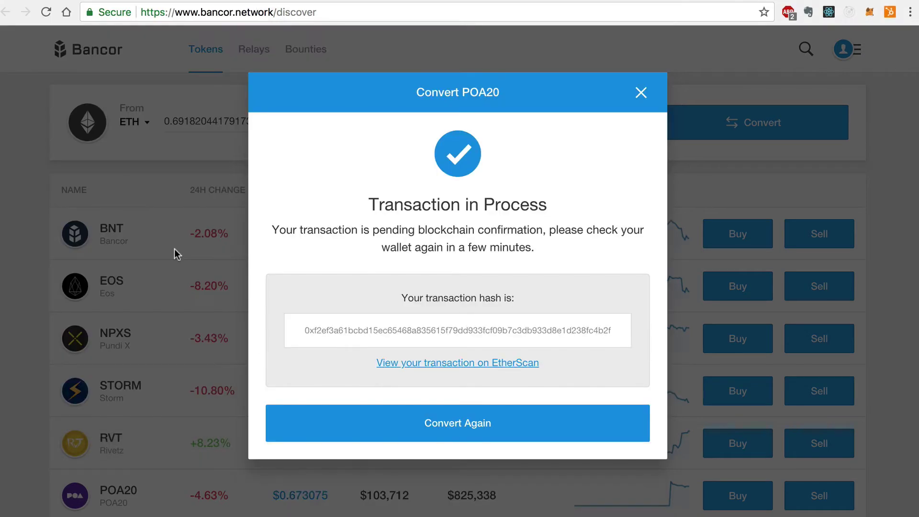
pyautogui.click(869, 12)
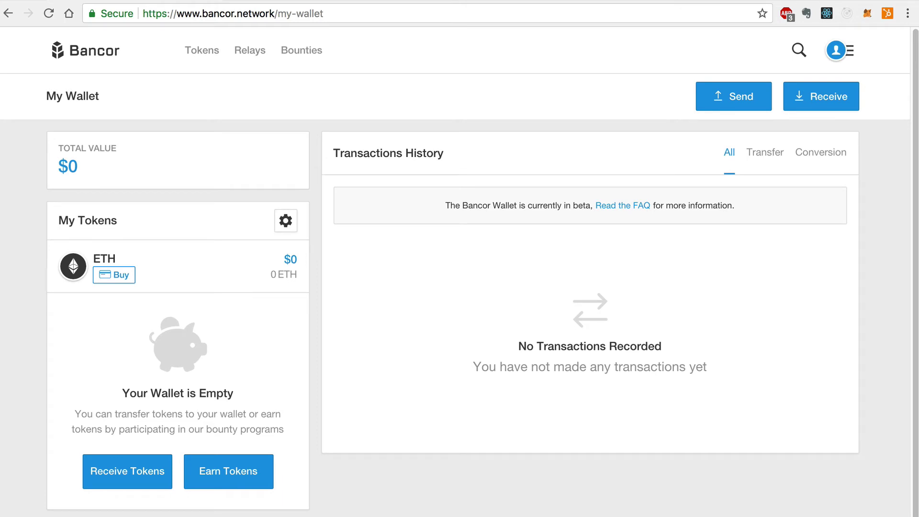
# Step: Add POA20 to the wallet's token list, then copy the wallet's receiving address
pyautogui.click(296, 221)
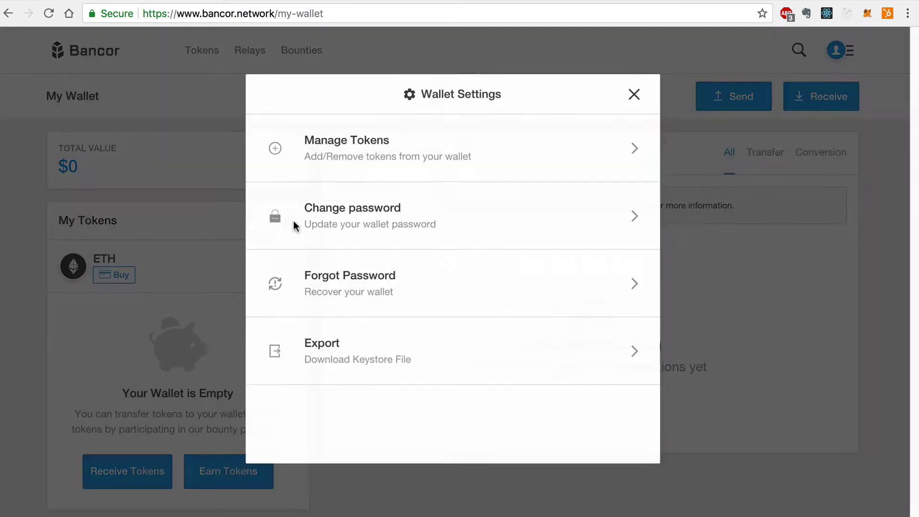
pyautogui.click(277, 147)
pyautogui.click(276, 147)
pyautogui.write('poa')
pyautogui.click(648, 201)
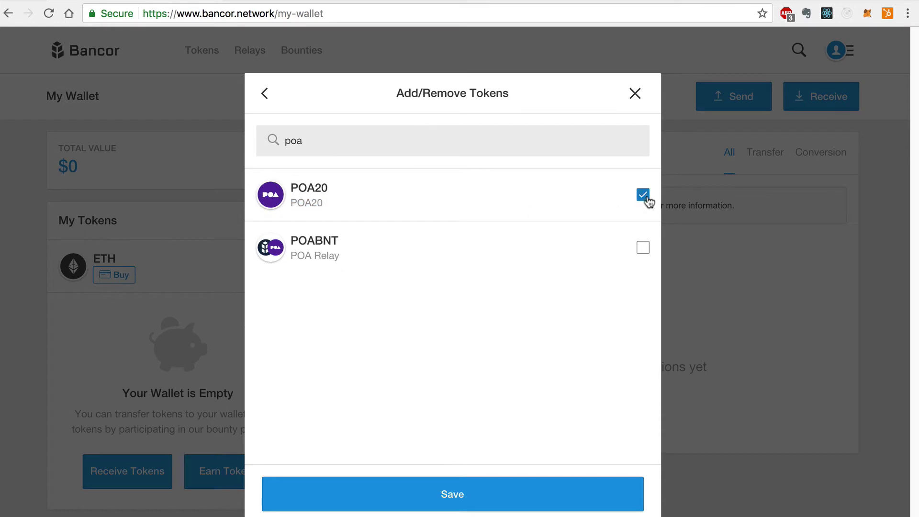
pyautogui.click(470, 492)
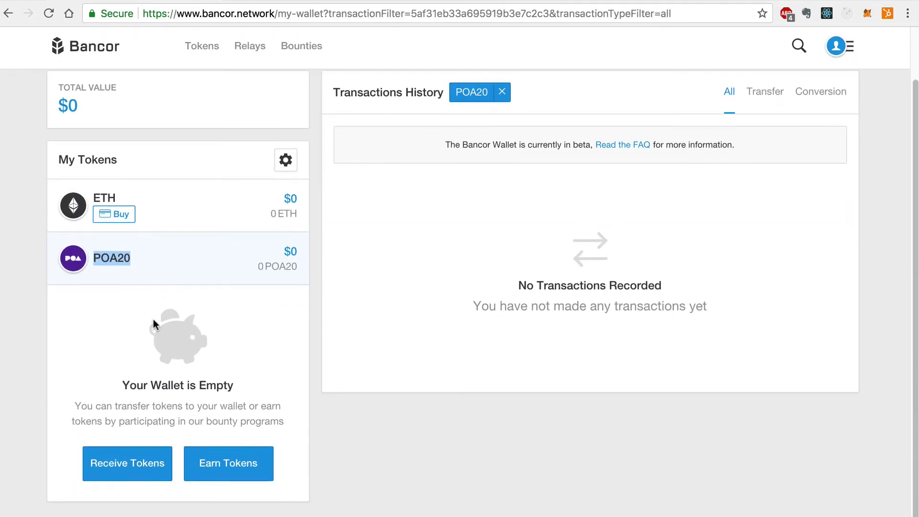
pyautogui.click(132, 465)
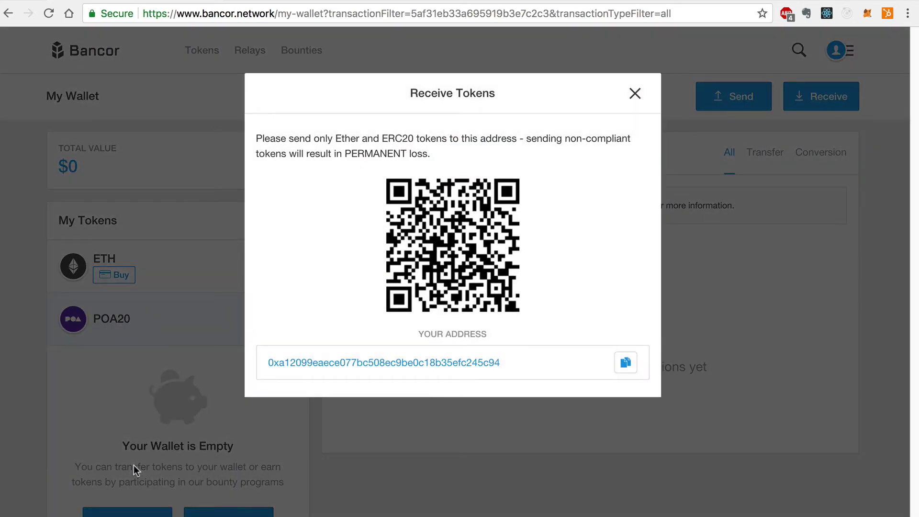
pyautogui.click(625, 363)
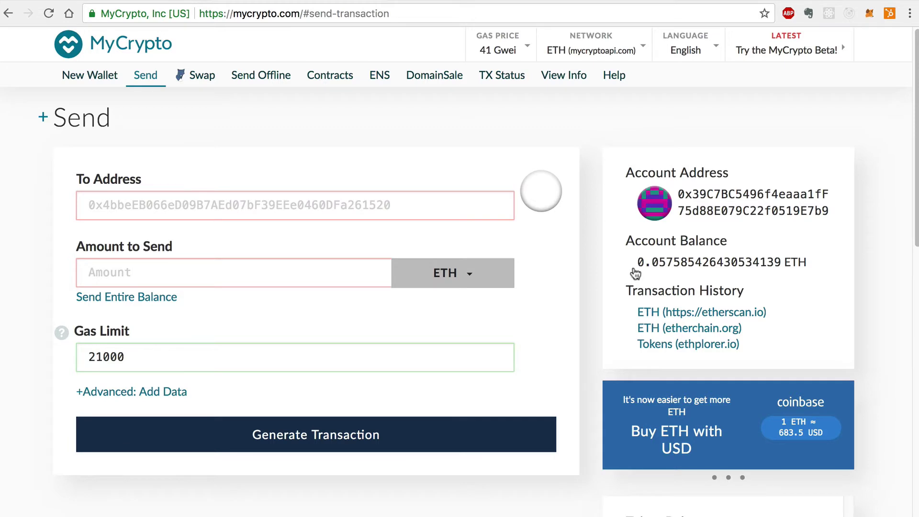
# Step: Fill the Send form with the pasted Bancor address, POA20 currency and amount 700
pyautogui.click(217, 201)
pyautogui.hotkey('ctrl', 'v')
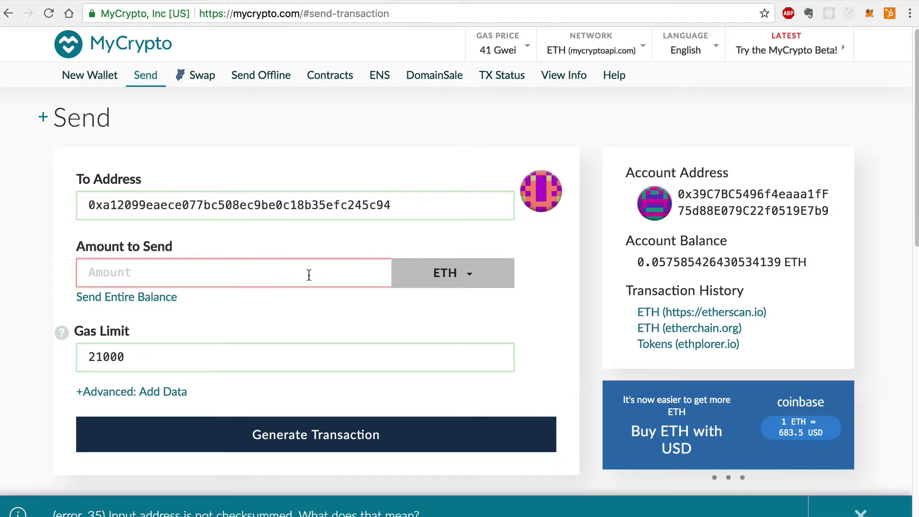
pyautogui.click(474, 283)
pyautogui.click(439, 318)
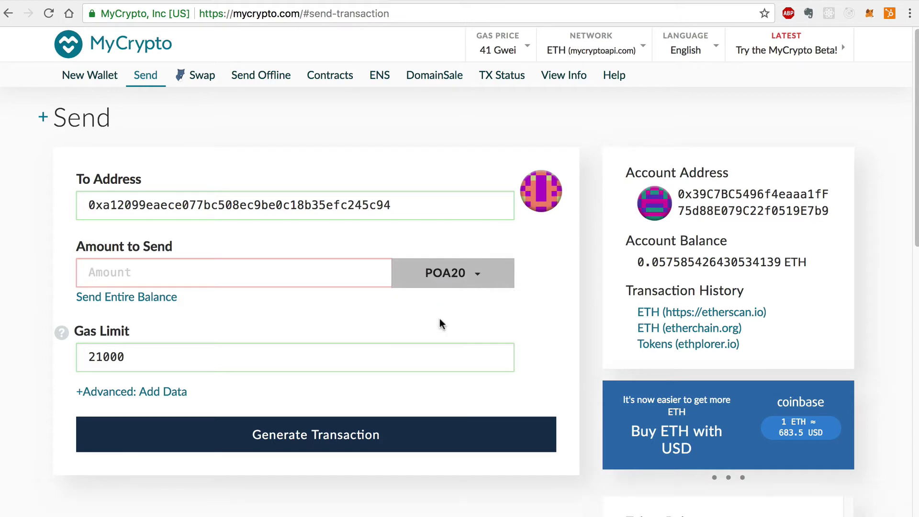
pyautogui.click(340, 277)
pyautogui.write('700')
# Step: Generate and send the 700 POA20 transaction, approving it in MetaMask
pyautogui.click(406, 441)
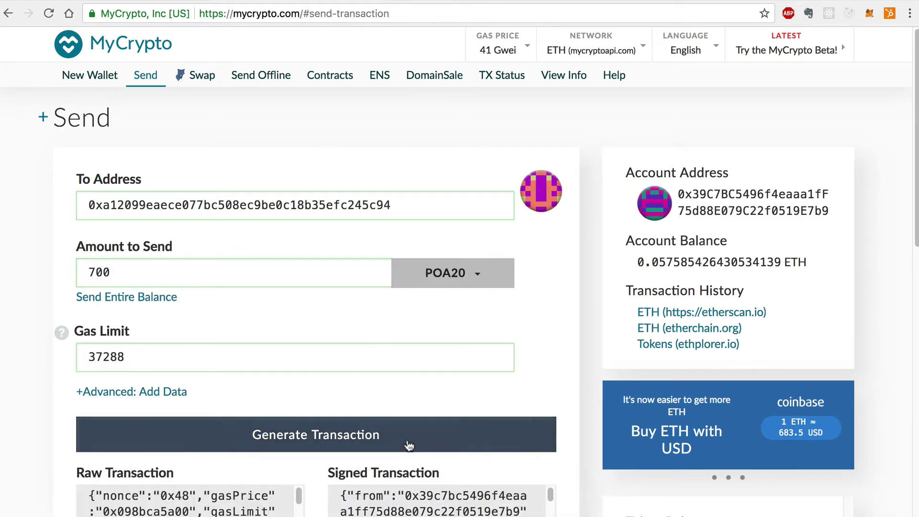
pyautogui.scroll(-5, 409, 444)
pyautogui.click(311, 287)
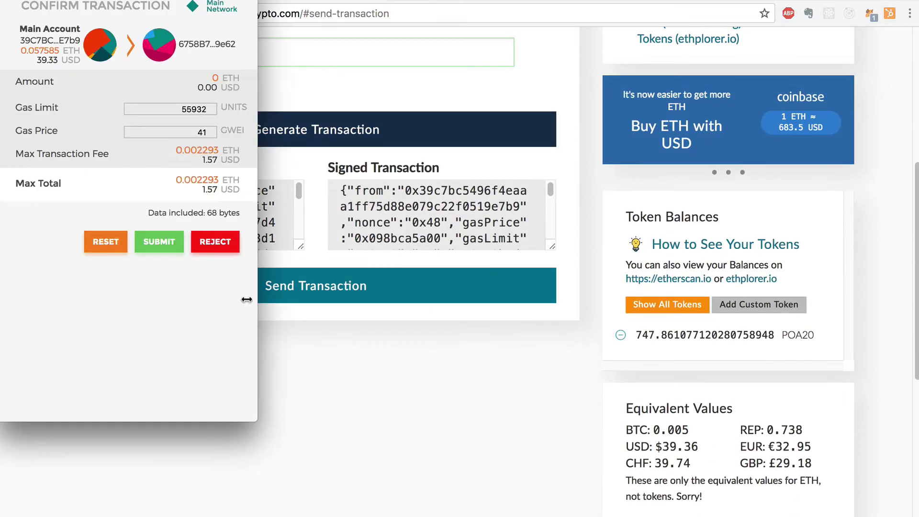
pyautogui.click(163, 242)
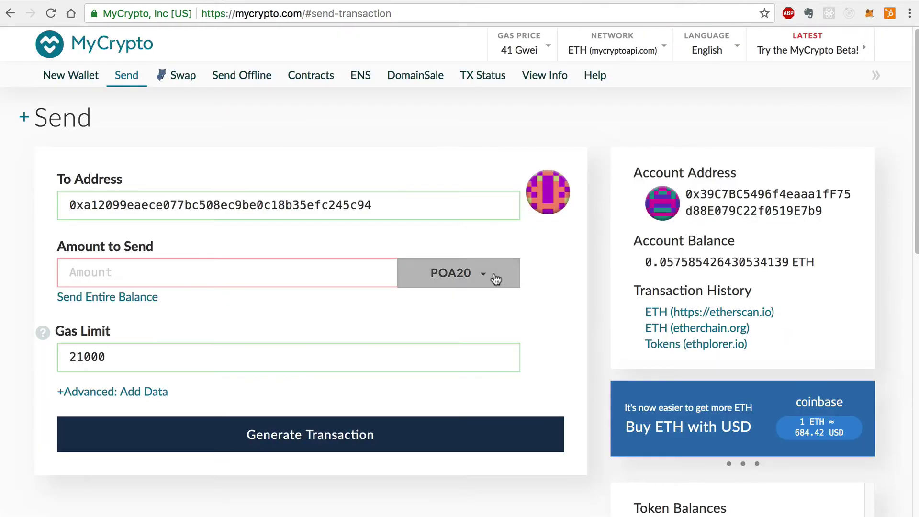
# Step: Send and approve a 0.005 ETH transfer, then highlight the 700 POA20 received
pyautogui.click(489, 279)
pyautogui.click(478, 301)
pyautogui.write('0.00')
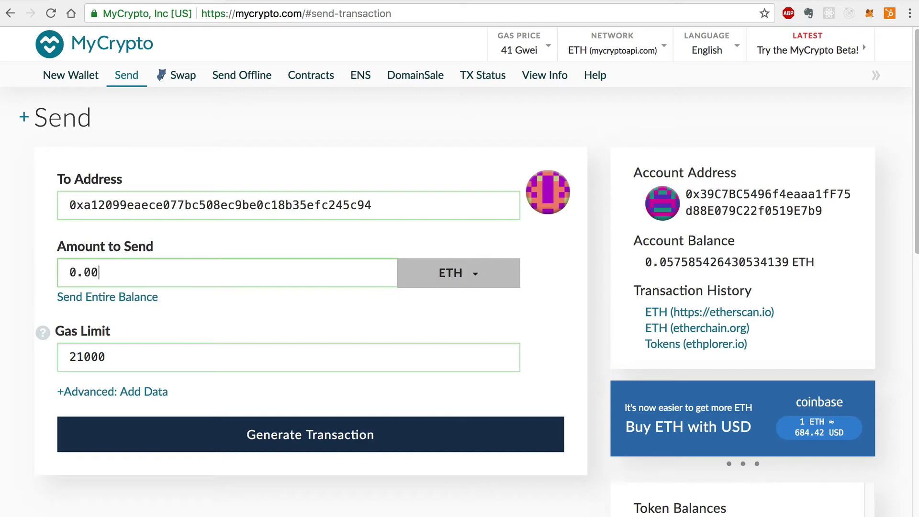
pyautogui.write('5')
pyautogui.click(400, 433)
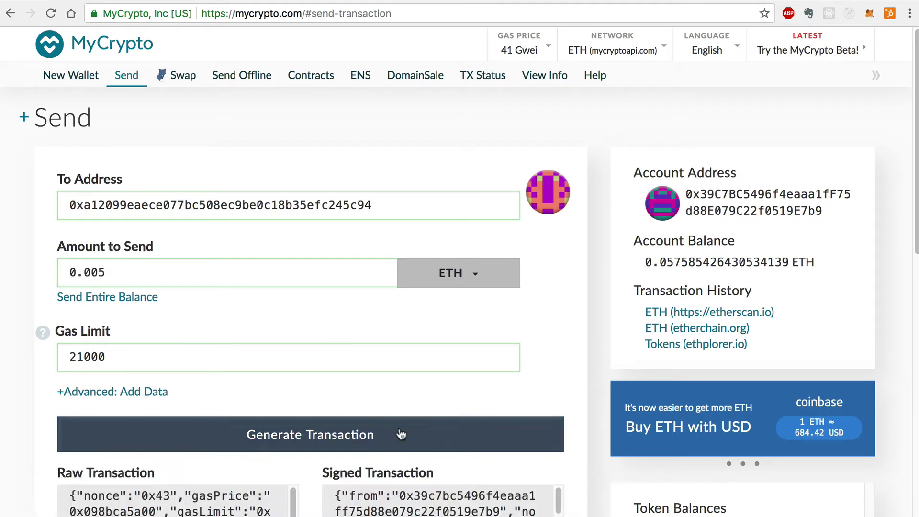
pyautogui.scroll(-5, 340, 299)
pyautogui.click(159, 242)
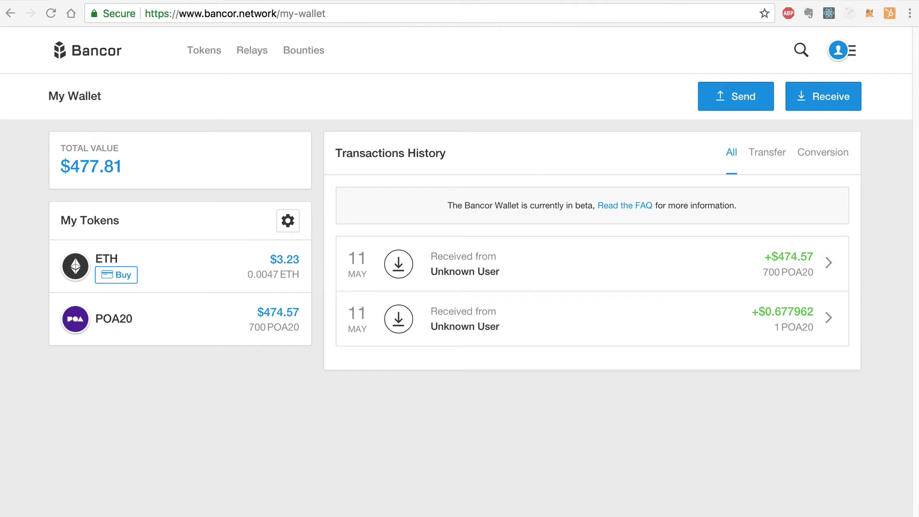
pyautogui.moveTo(246, 327); pyautogui.dragTo(304, 333)
# Step: Highlight the 0.0047 ETH received, then set the converter to 700 POA20 into ETH
pyautogui.moveTo(247, 274); pyautogui.dragTo(308, 278)
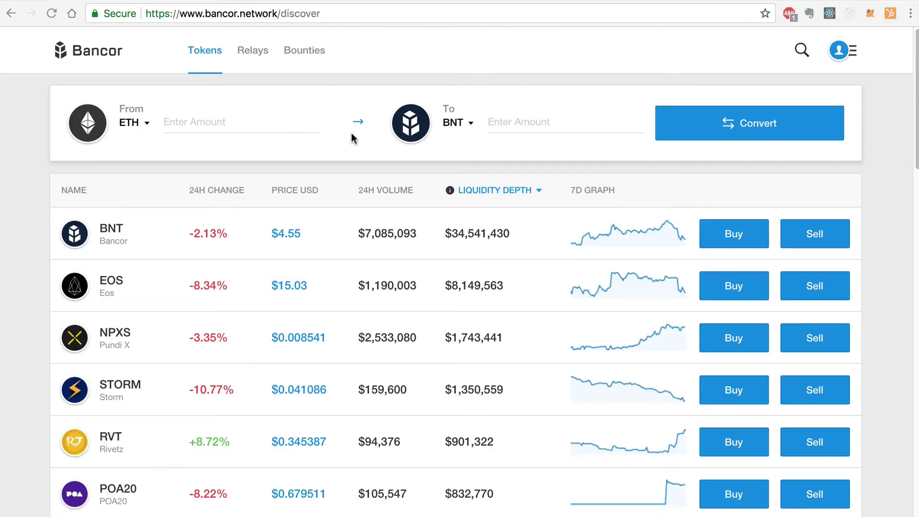
pyautogui.click(132, 123)
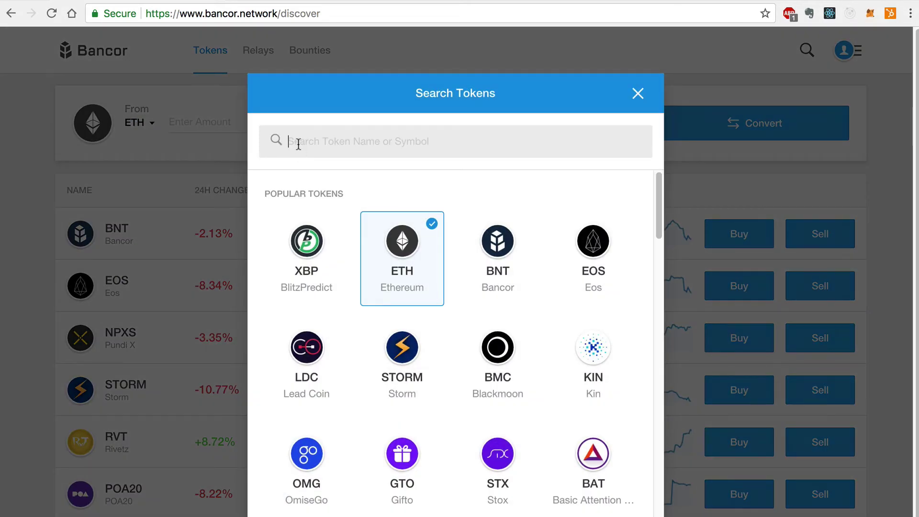
pyautogui.write('poa')
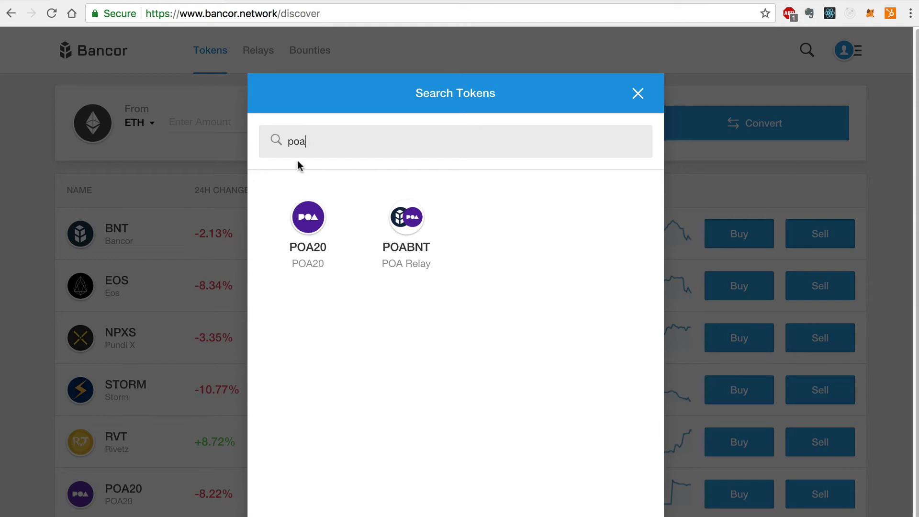
pyautogui.click(299, 222)
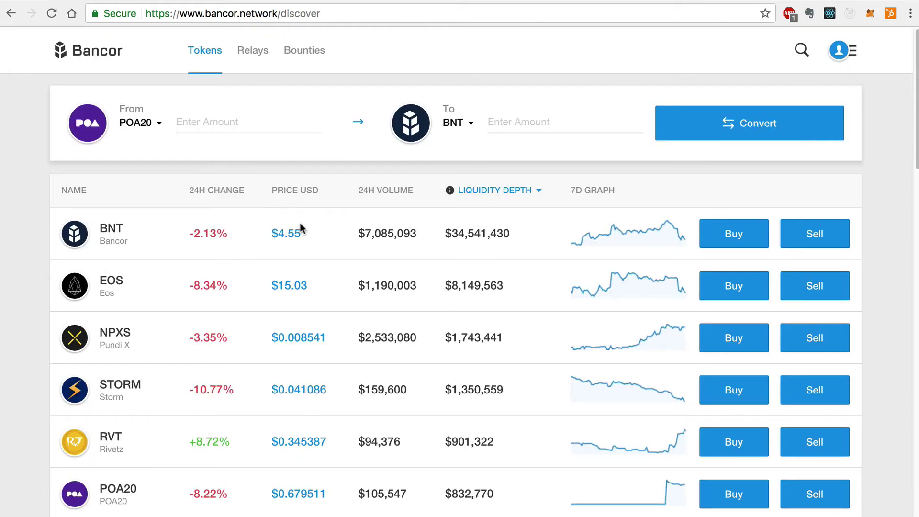
pyautogui.click(452, 122)
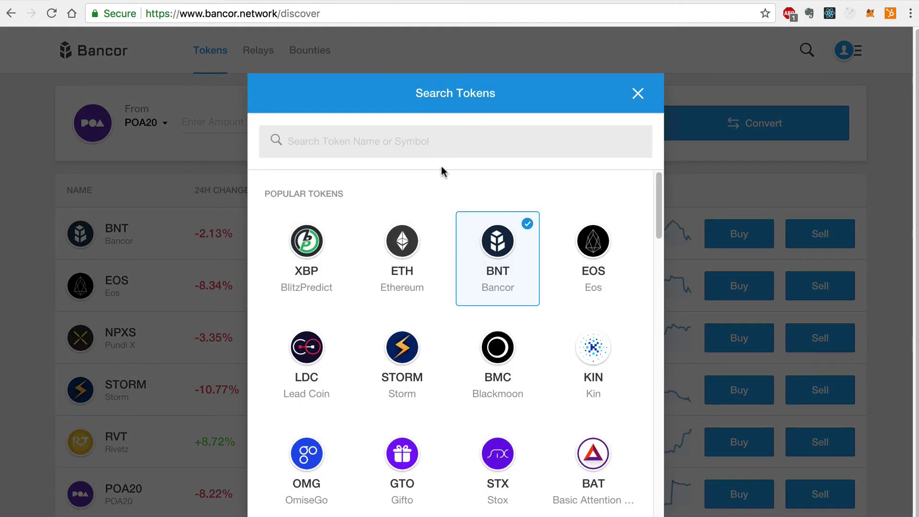
pyautogui.click(405, 245)
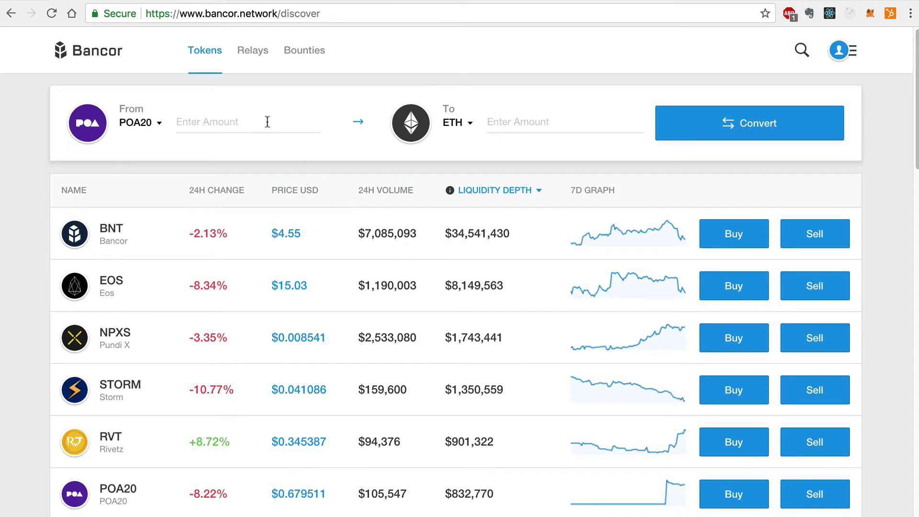
pyautogui.click(267, 122)
pyautogui.write('700')
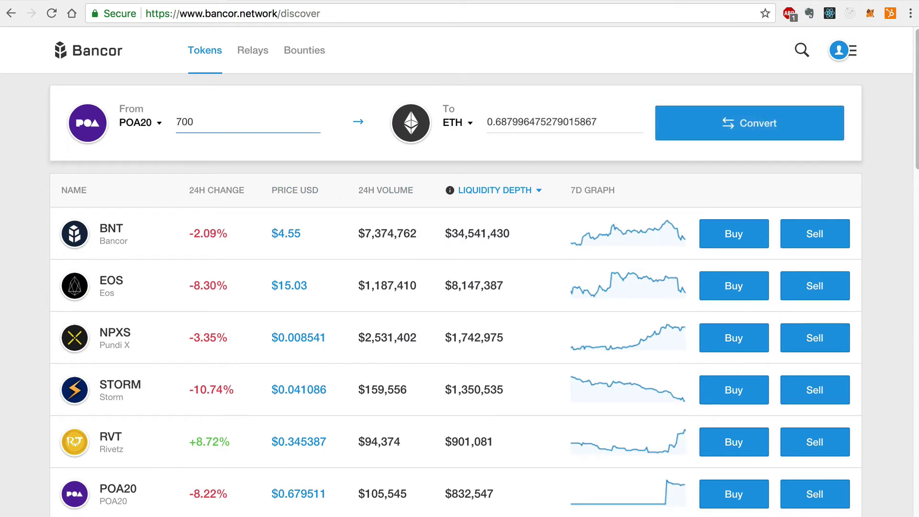
# Step: Convert the 700 POA20 from the Bancor wallet, confirming with the wallet password
pyautogui.click(712, 122)
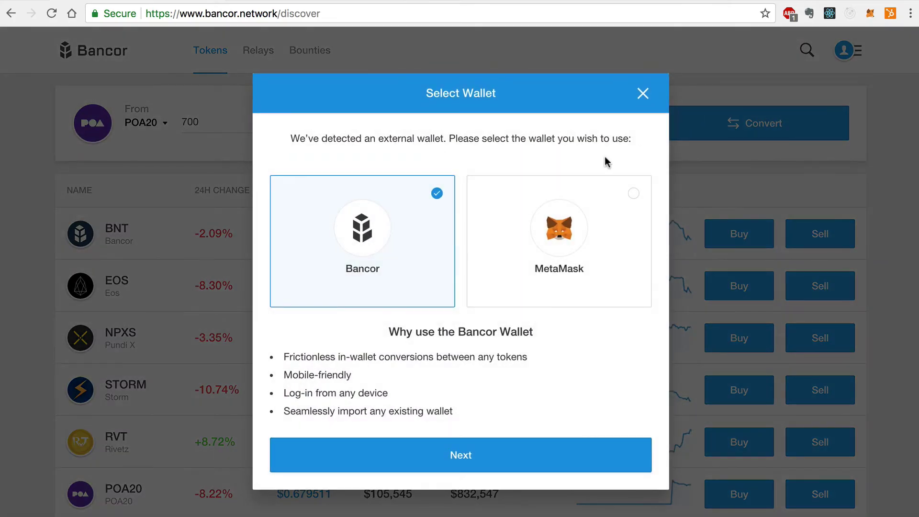
pyautogui.click(516, 461)
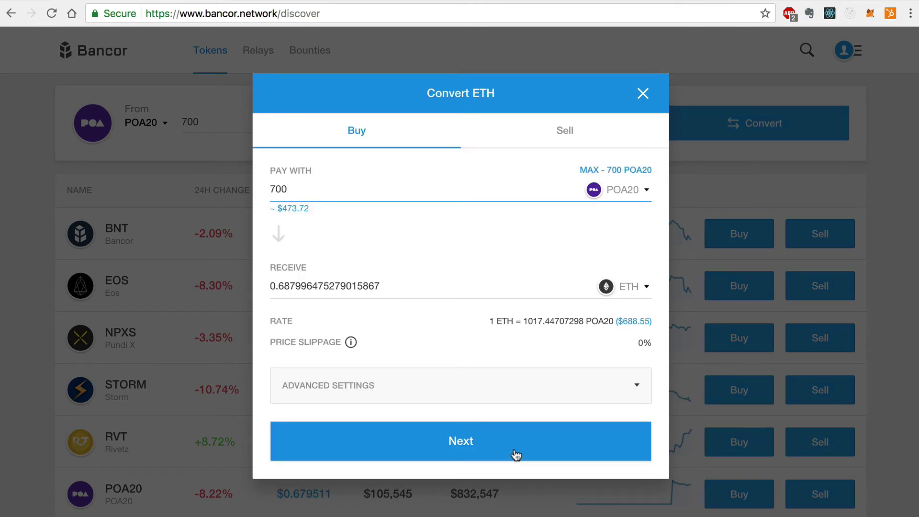
pyautogui.click(514, 449)
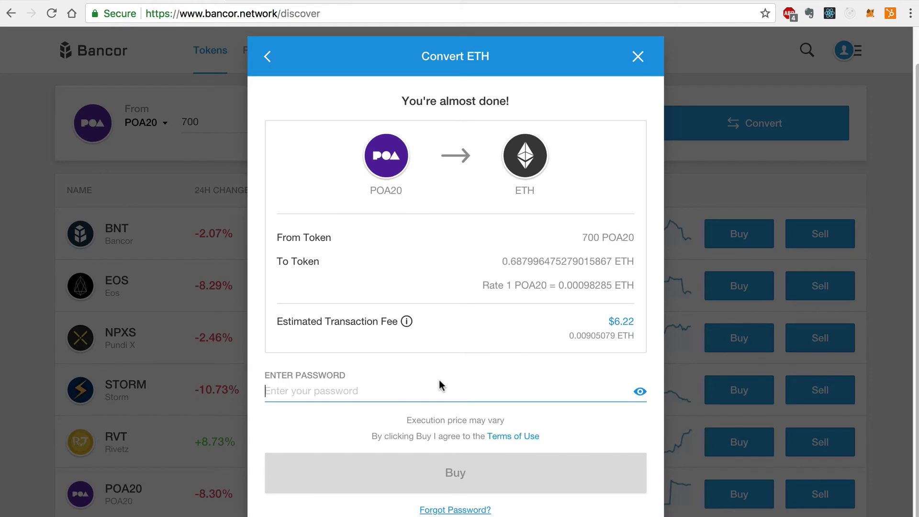
pyautogui.click(436, 383)
pyautogui.write('*********')
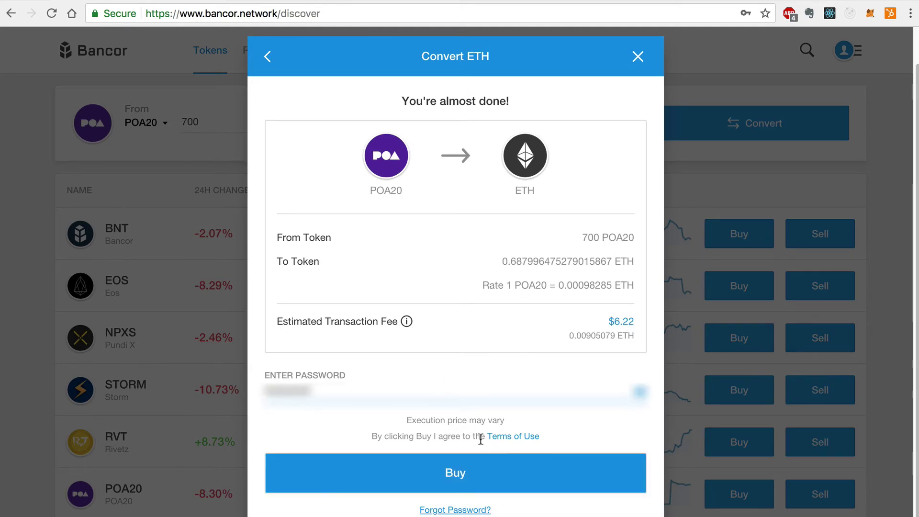
pyautogui.click(502, 469)
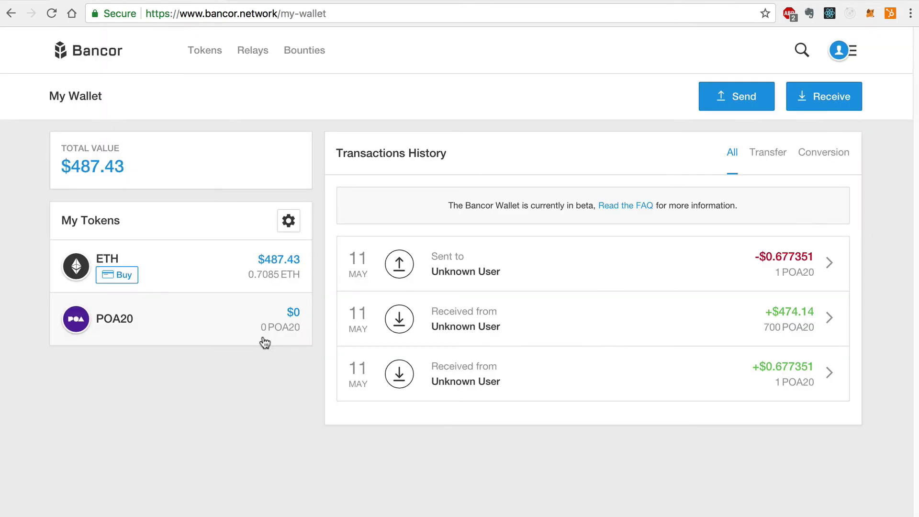
# Step: Check the now-zero POA20 and 0.7085 ETH balances, then return to the Tokens page
pyautogui.moveTo(260, 330); pyautogui.dragTo(300, 329)
pyautogui.moveTo(249, 278); pyautogui.dragTo(304, 280)
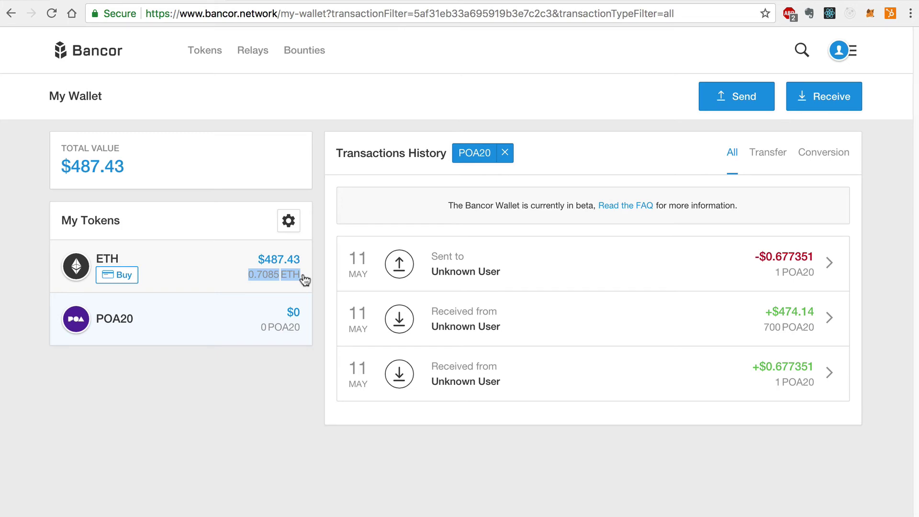
pyautogui.moveTo(304, 279); pyautogui.dragTo(305, 279)
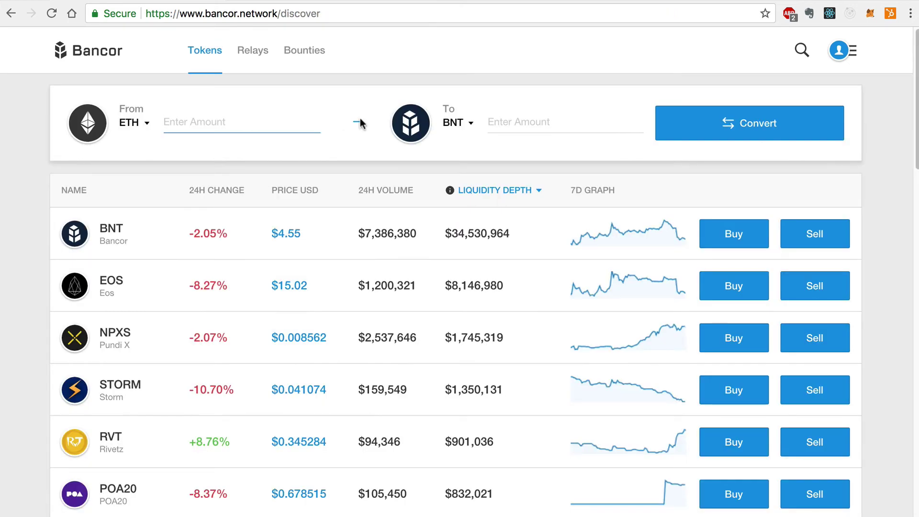
# Step: Set the converter to receive 700 POA20 for ETH and start the conversion
pyautogui.click(462, 123)
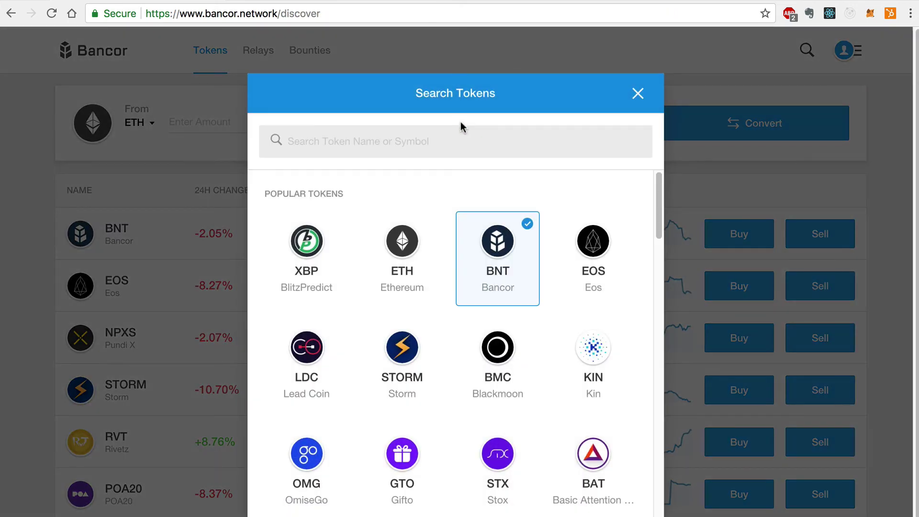
pyautogui.write('poa')
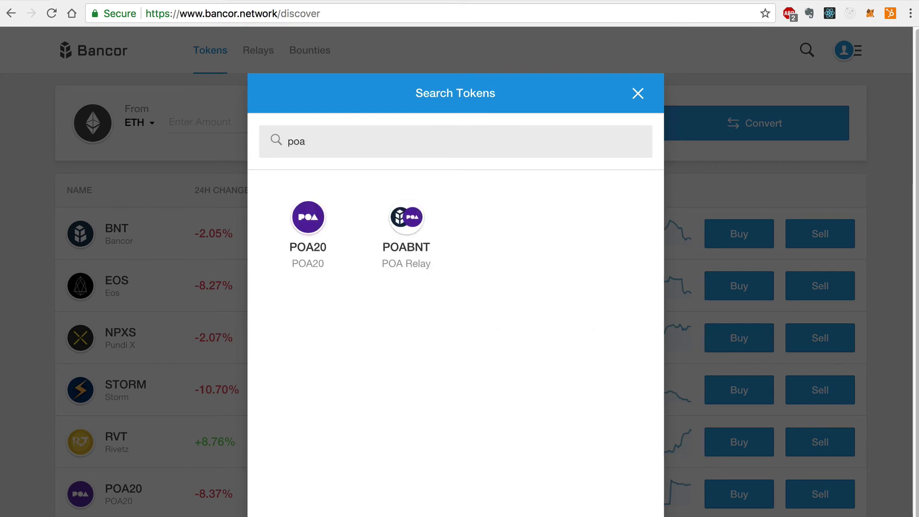
pyautogui.click(317, 213)
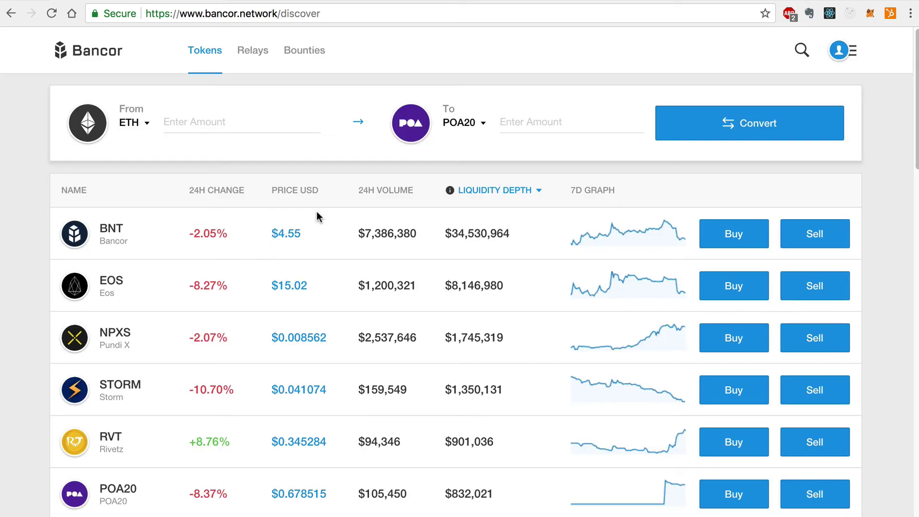
pyautogui.click(535, 117)
pyautogui.write('7')
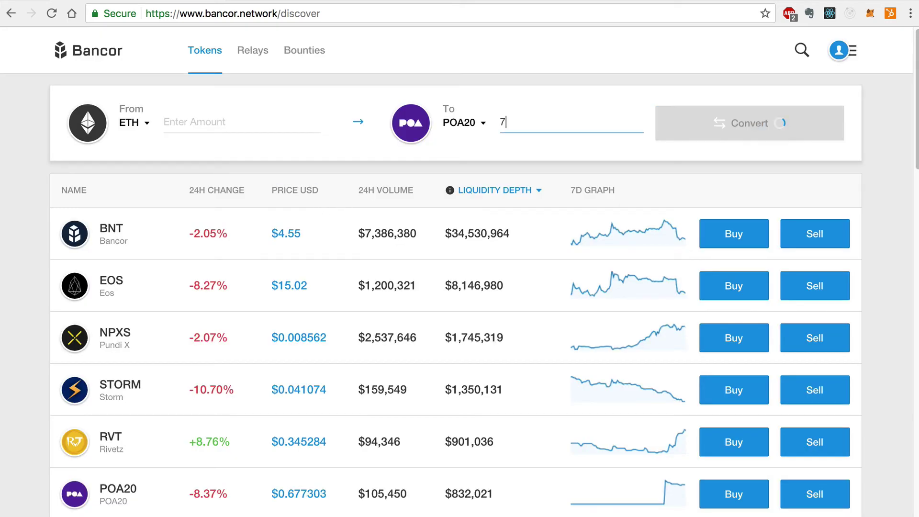
pyautogui.write('00')
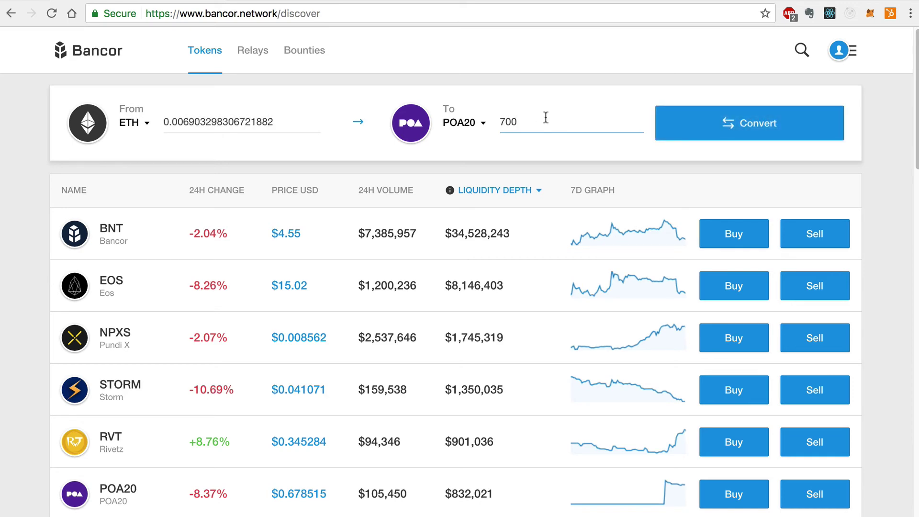
pyautogui.click(698, 129)
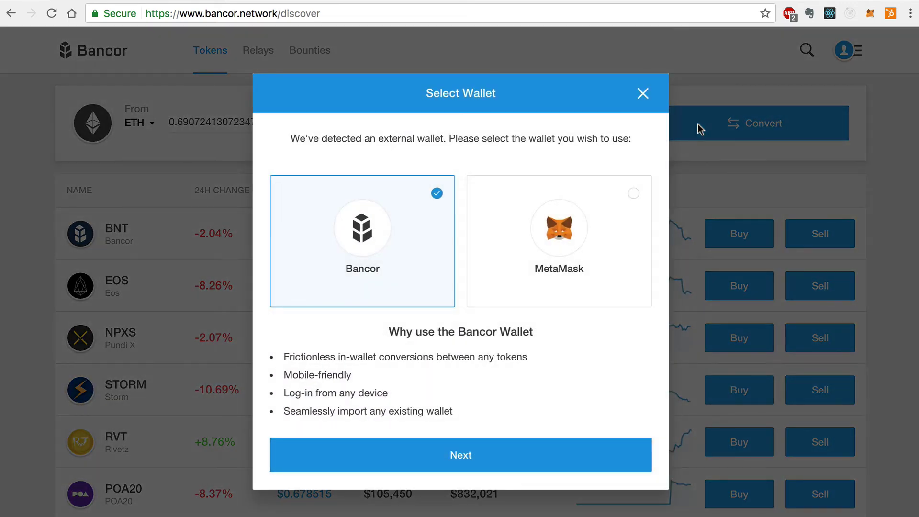
# Step: Buy the 700 POA20 with the Bancor wallet, confirming with the wallet password
pyautogui.click(499, 457)
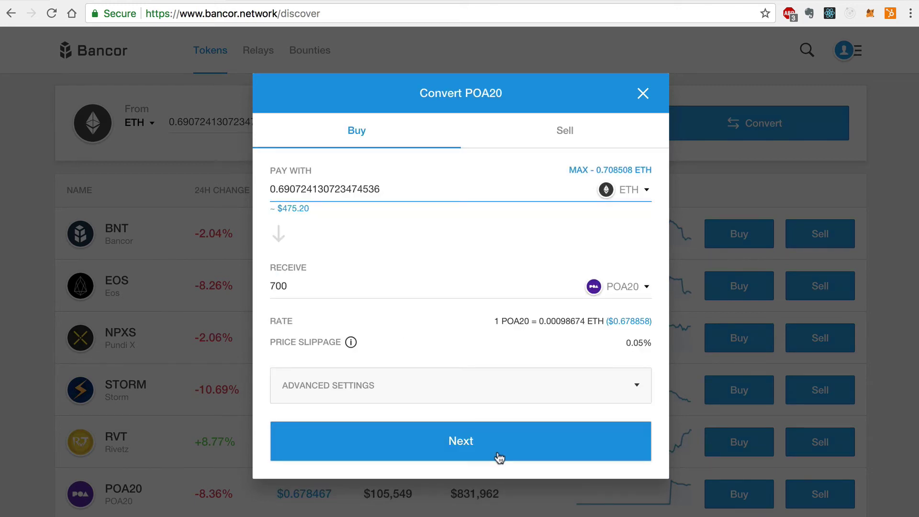
pyautogui.click(498, 456)
pyautogui.write('********')
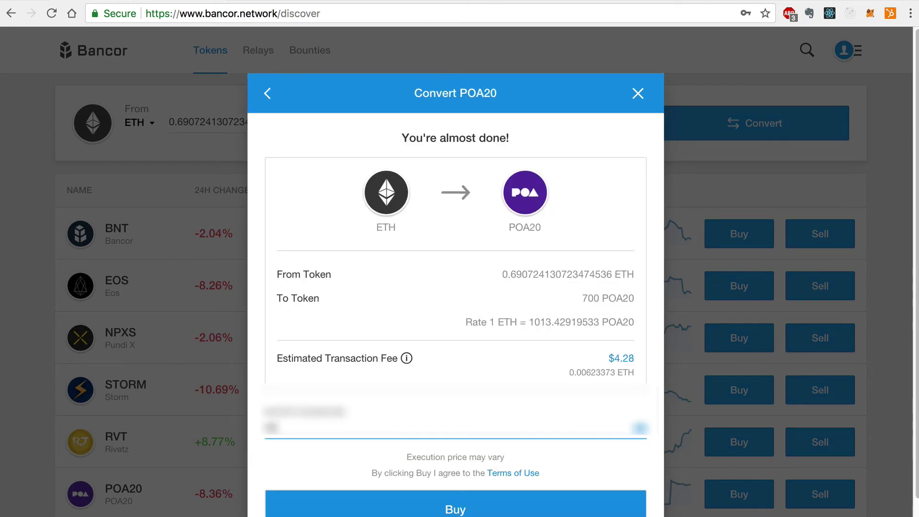
pyautogui.scroll(-1, 495, 459)
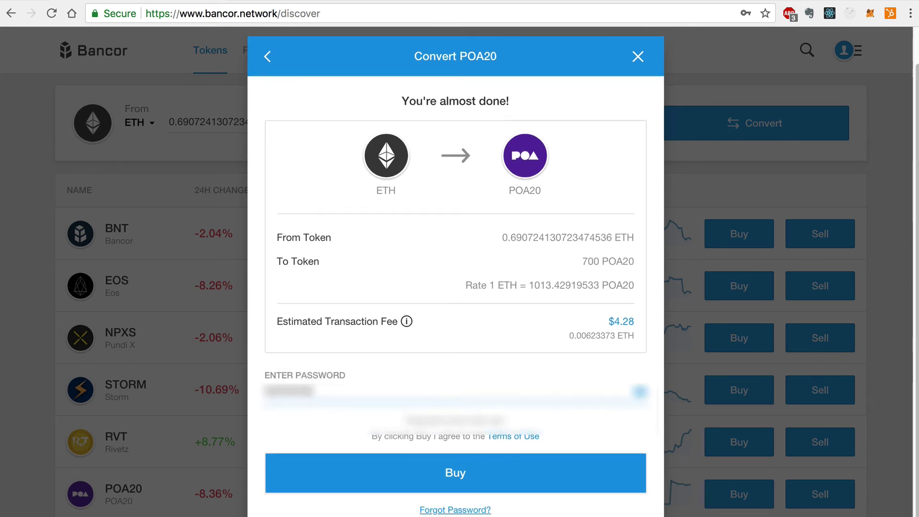
pyautogui.click(496, 459)
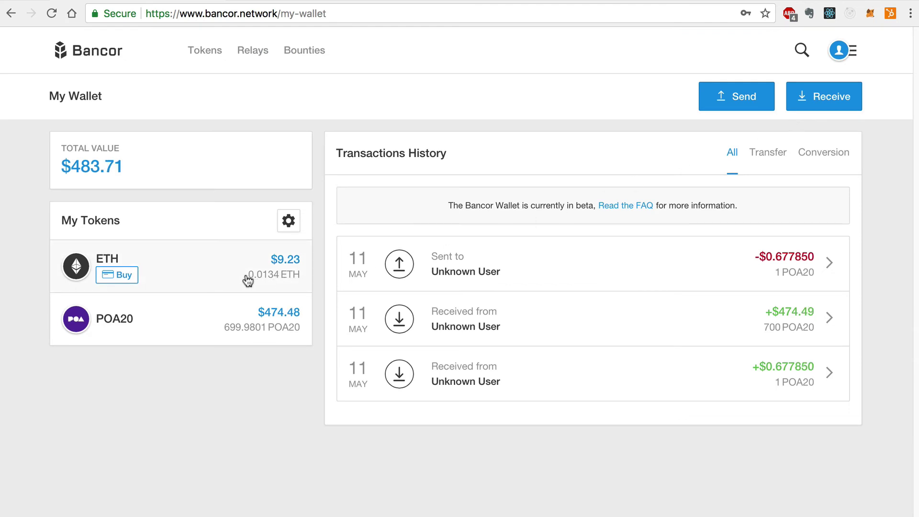
# Step: Review the ETH and POA20 history, then begin sending 699 POA20 from the wallet
pyautogui.moveTo(247, 280); pyautogui.dragTo(308, 283)
pyautogui.moveTo(219, 331); pyautogui.dragTo(308, 332)
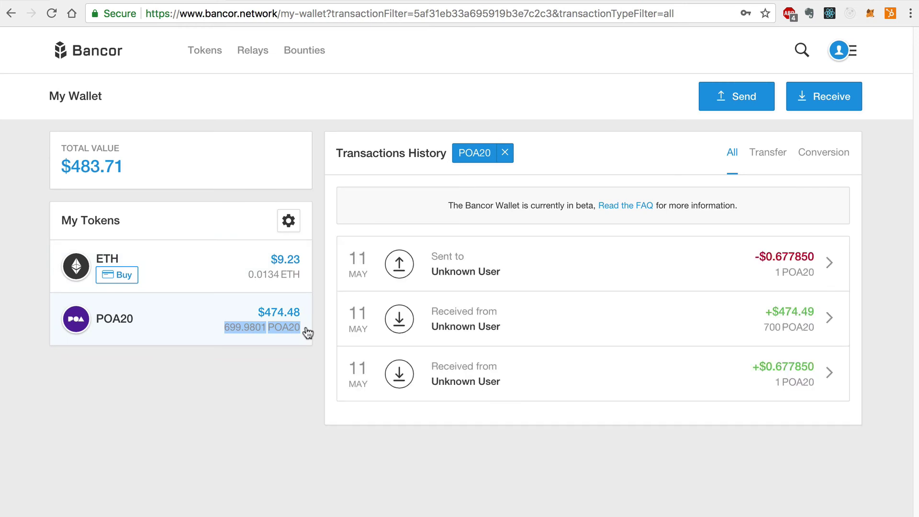
pyautogui.click(724, 110)
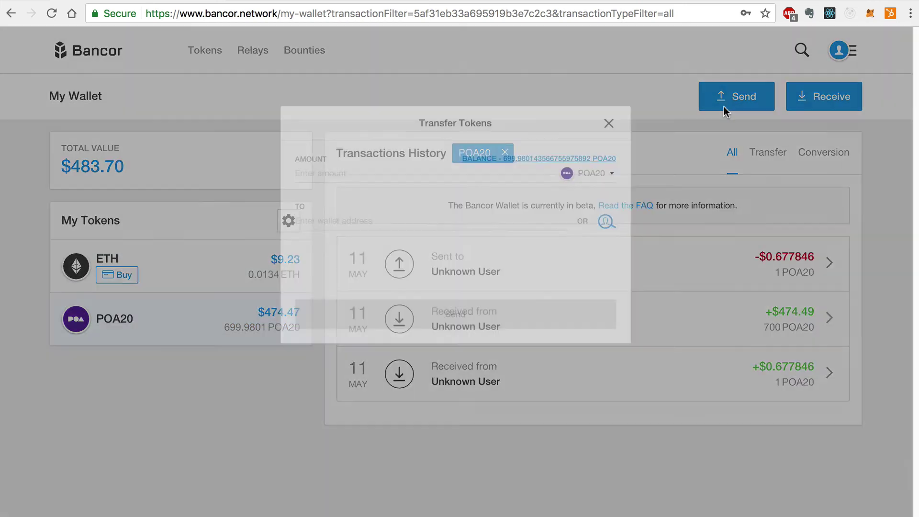
pyautogui.click(505, 161)
pyautogui.write('699')
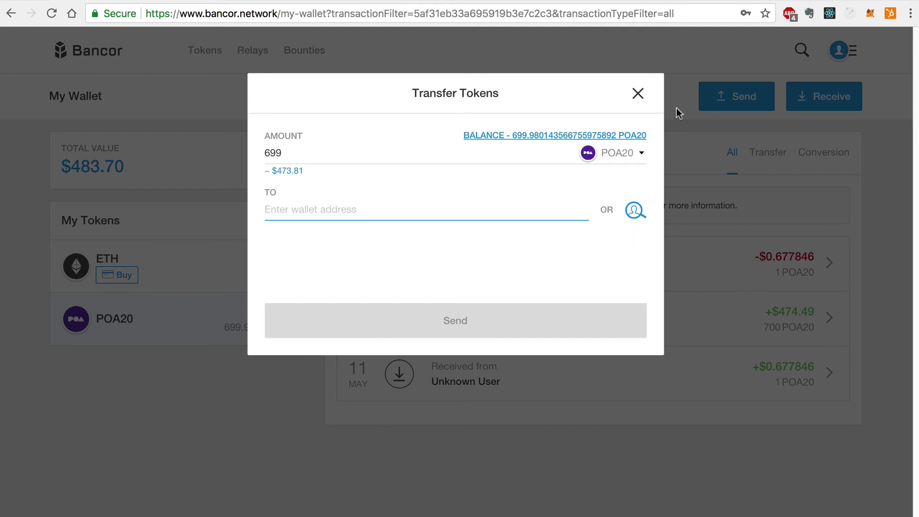
# Step: Paste the copied MetaMask account address as the recipient and continue to confirmation
pyautogui.click(870, 12)
pyautogui.click(838, 92)
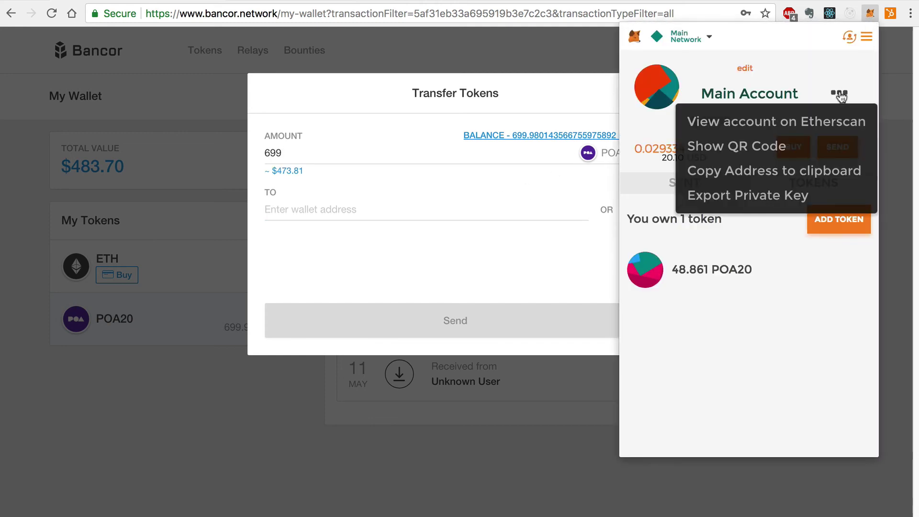
pyautogui.click(809, 174)
pyautogui.click(489, 242)
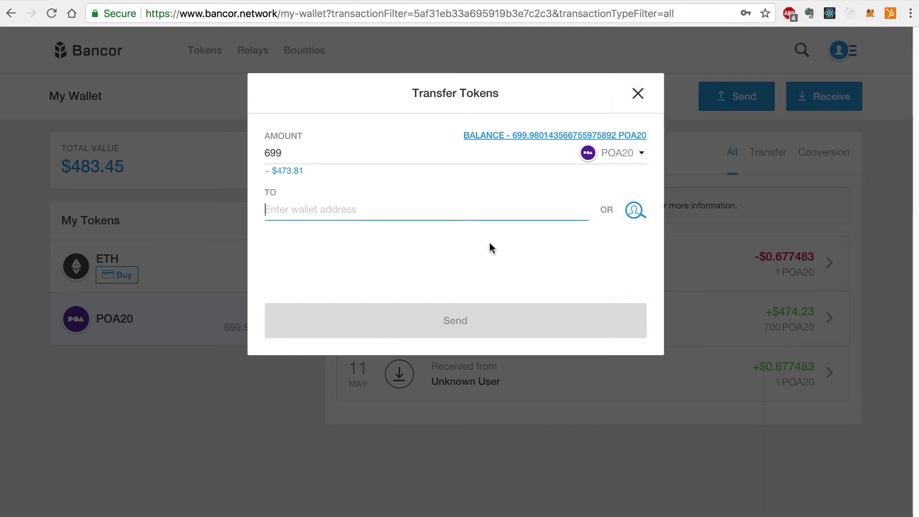
pyautogui.hotkey('ctrl', 'v')
pyautogui.click(491, 315)
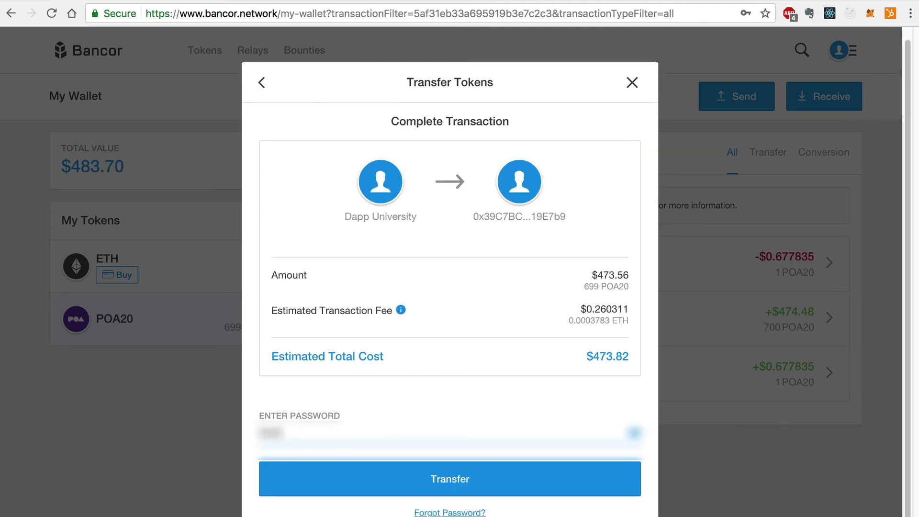
# Step: Confirm the 699 POA20 transfer, verify 747.861 POA20 in MetaMask, and return to Tokens
pyautogui.click(467, 473)
pyautogui.click(870, 13)
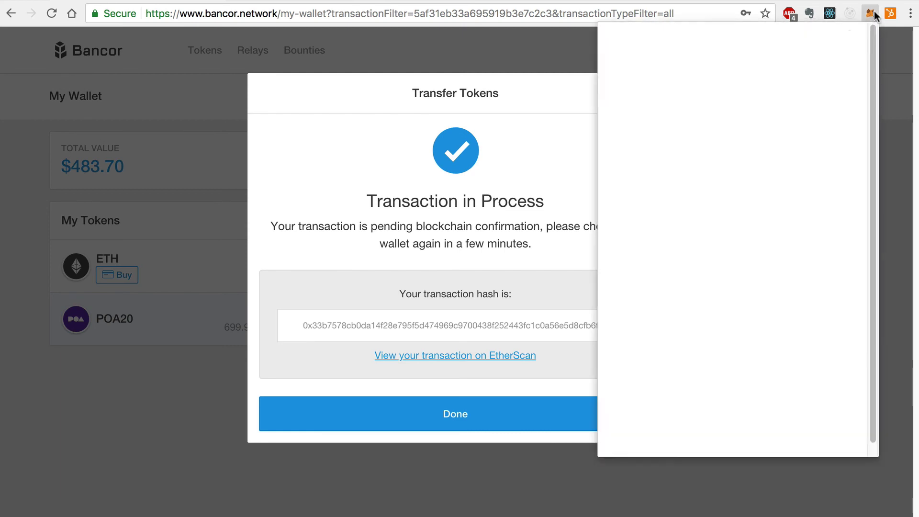
pyautogui.moveTo(672, 274); pyautogui.dragTo(767, 272)
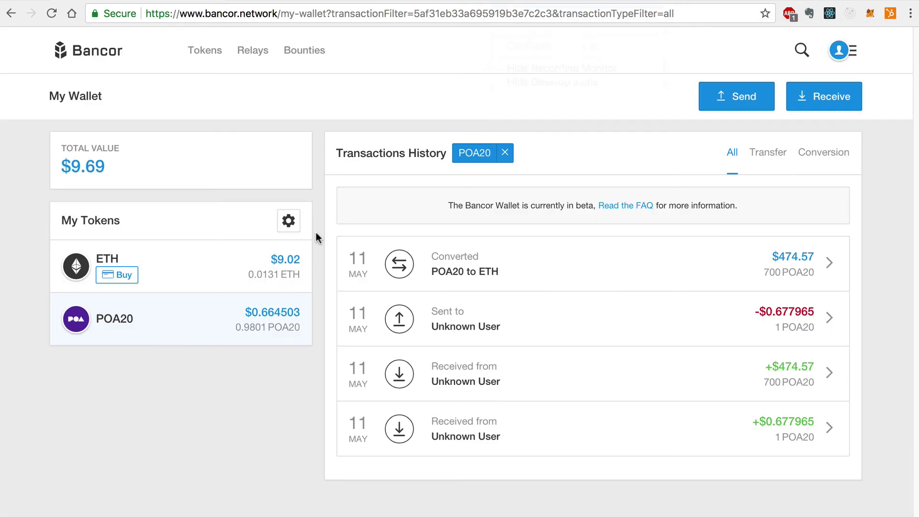
pyautogui.click(97, 51)
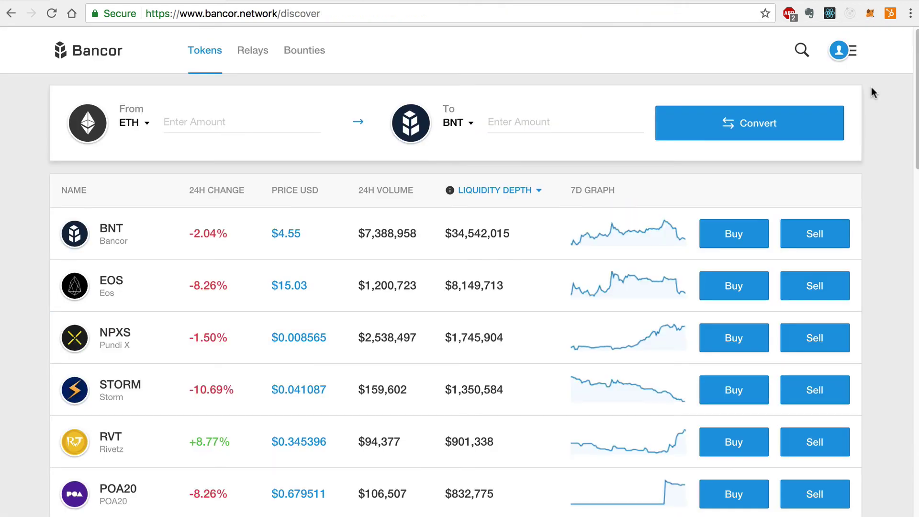